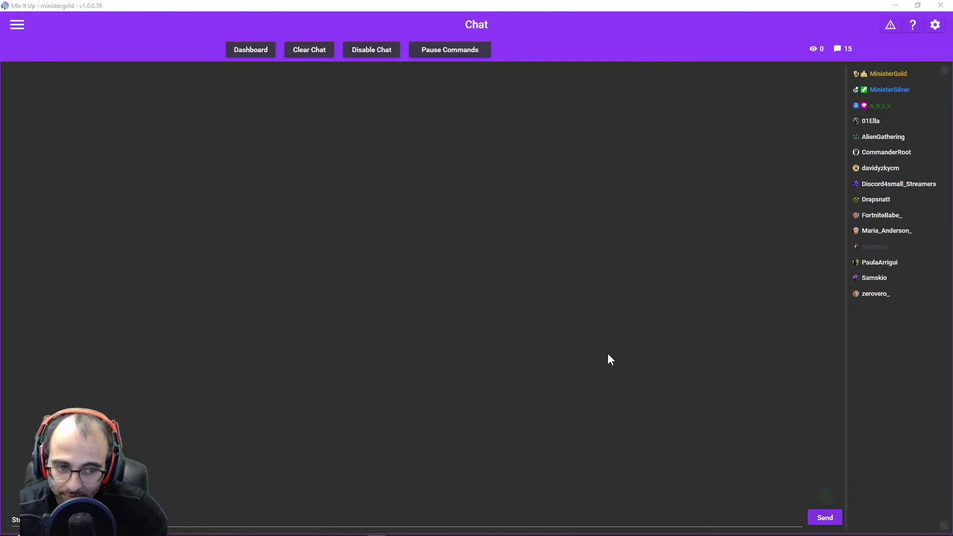
Go to the Services page and expand the OBS Studio entry showing ws://127.0.0.1:4455
click(14, 26)
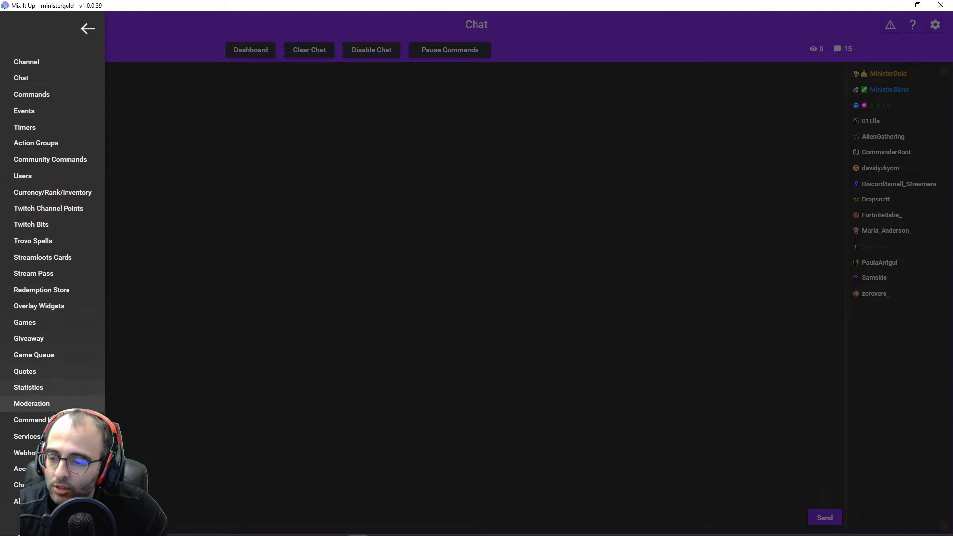
click(26, 437)
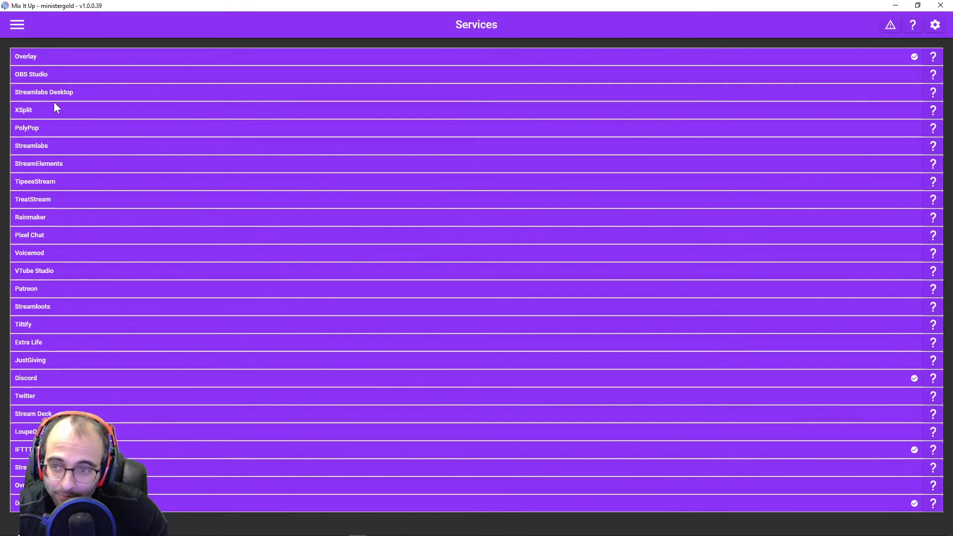
click(78, 78)
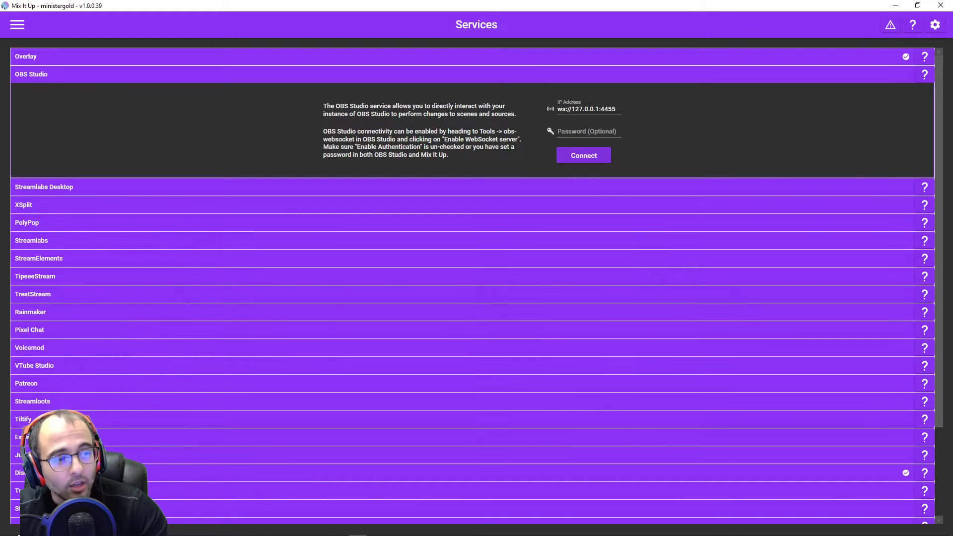
Enable the WebSocket server in OBS's WebSocket Server Settings, then minimize OBS
key(alt+Tab)
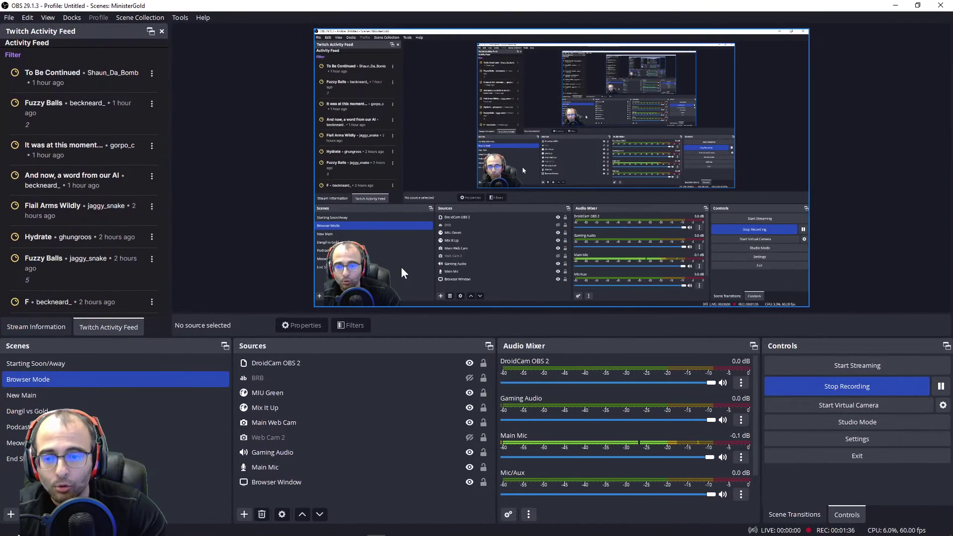
click(179, 19)
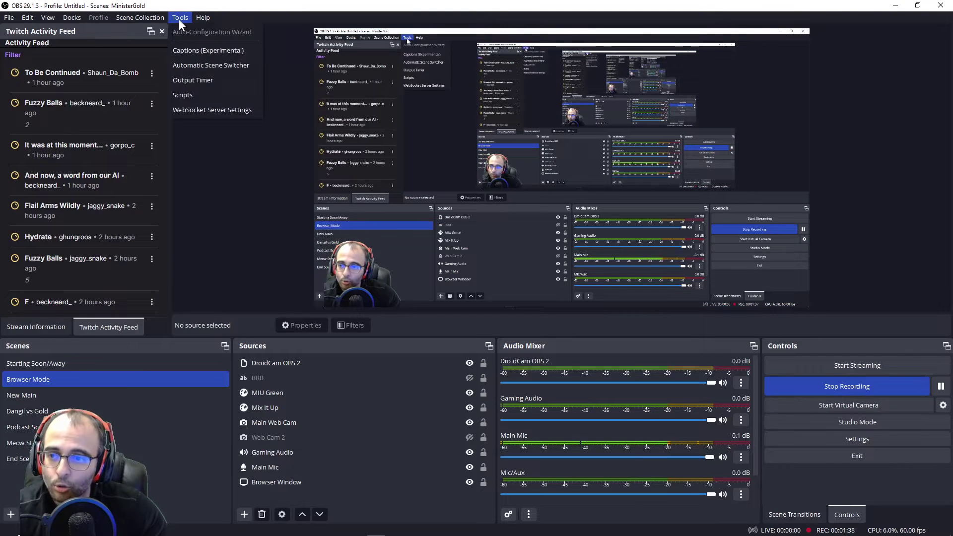
click(217, 110)
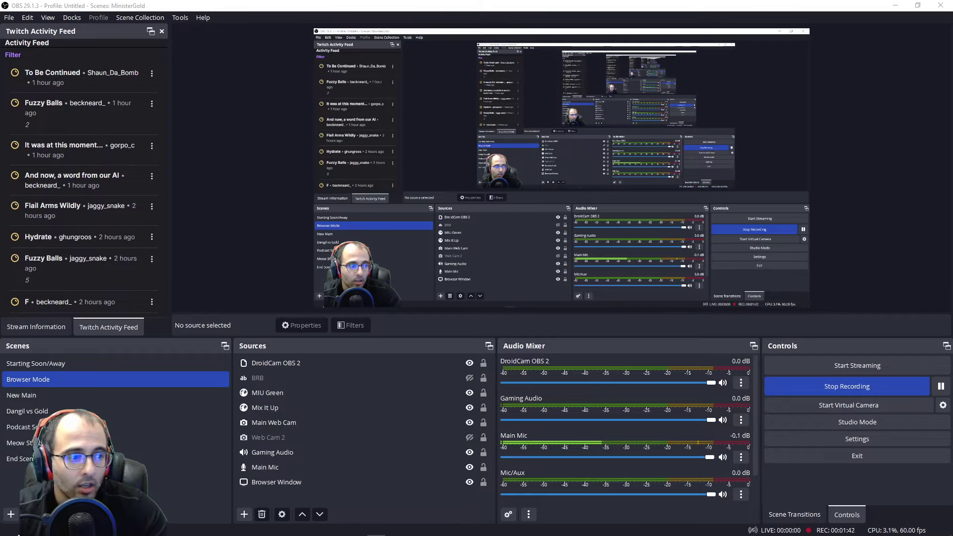
drag(898, 108, 345, 60)
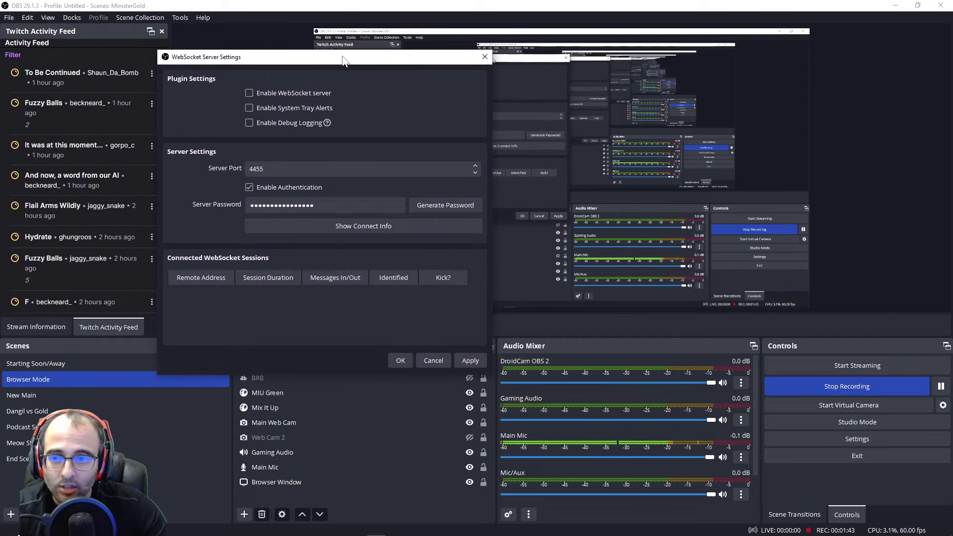
click(283, 96)
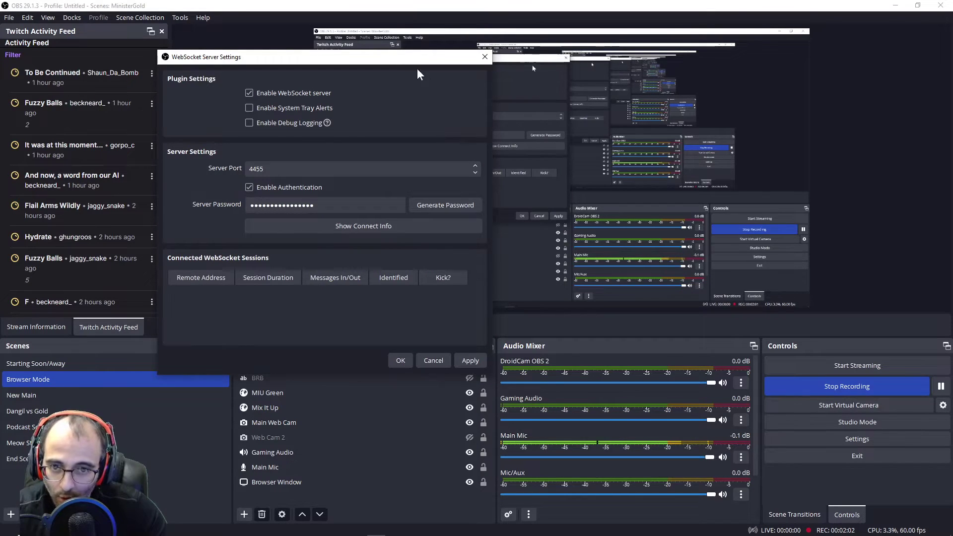
click(896, 5)
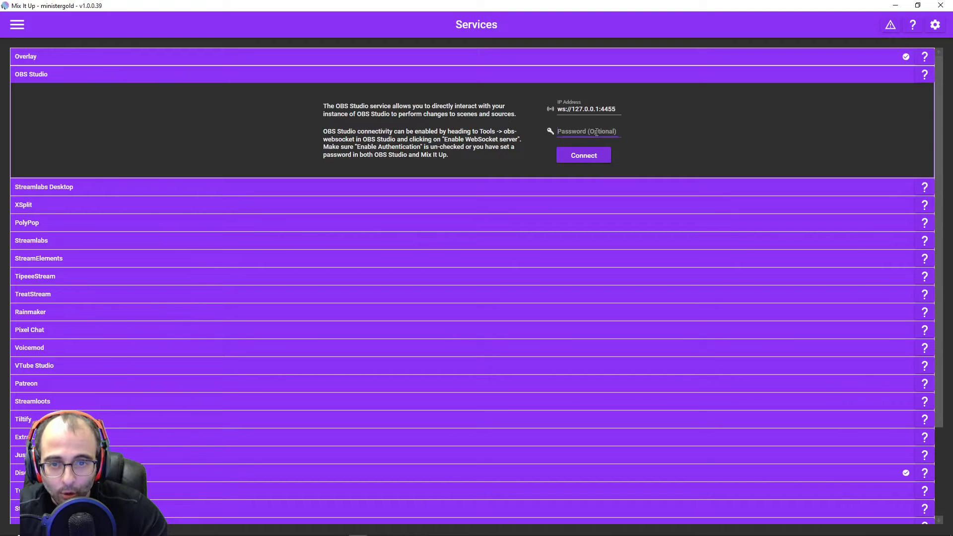
Paste the WebSocket password into the OBS Studio entry, try connecting, and dismiss the error
key(ctrl+v)
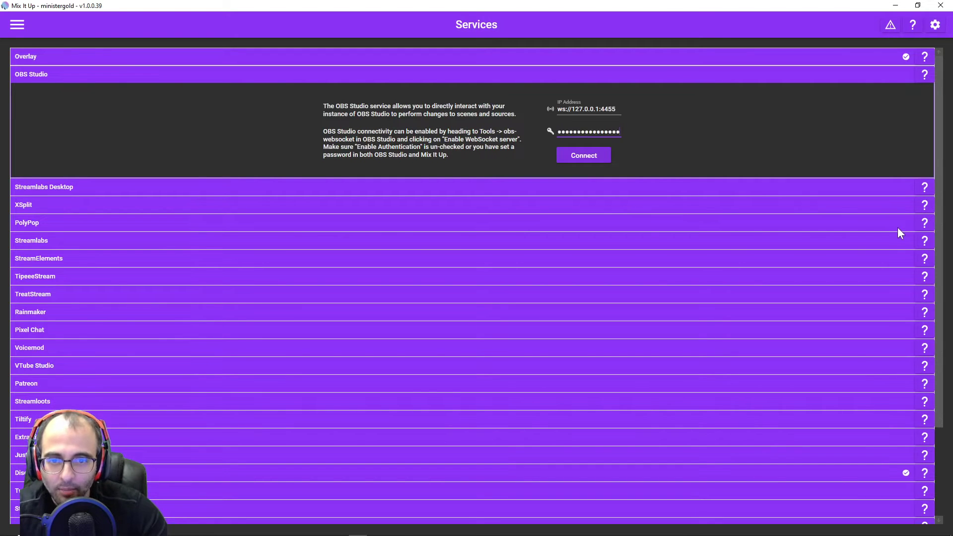
click(585, 160)
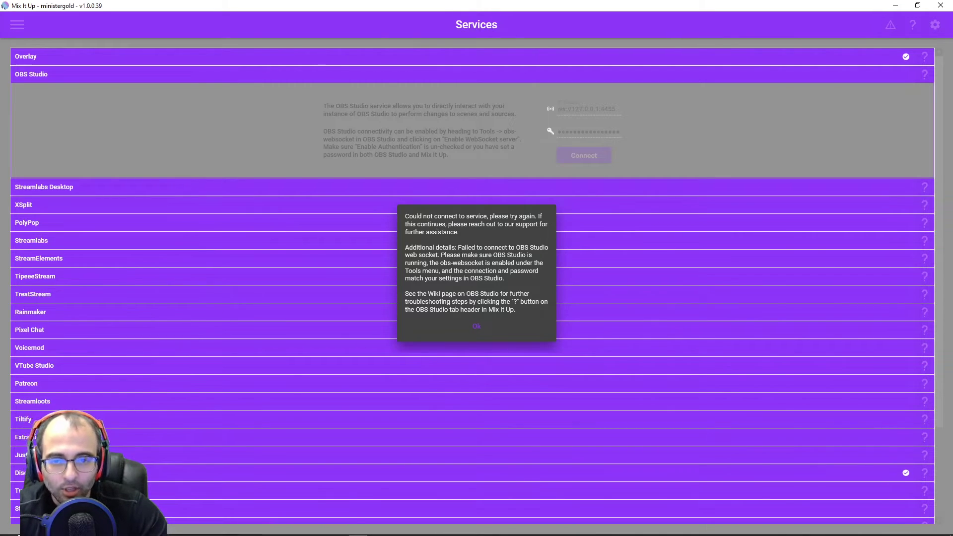
click(472, 329)
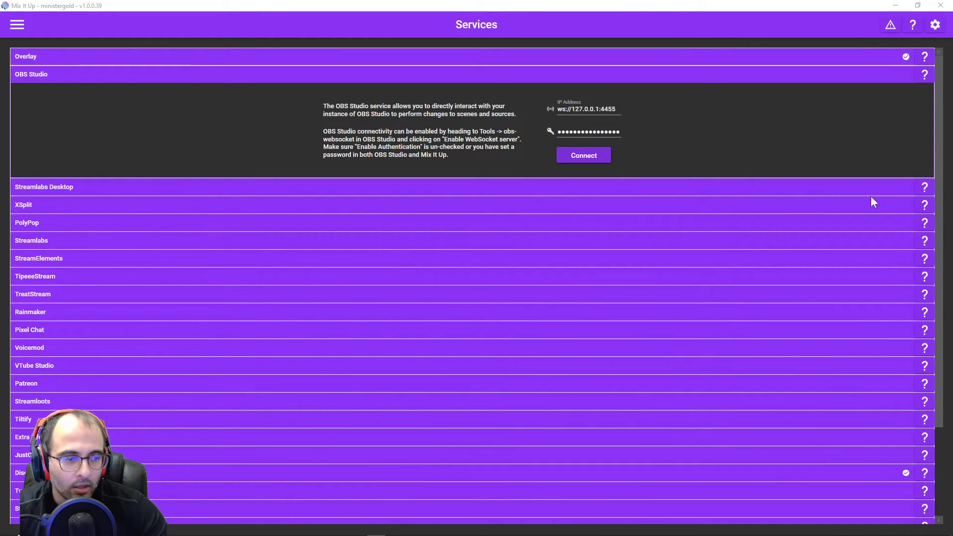
Connect to OBS Studio again, run Test Connection, and dismiss the success message
click(583, 156)
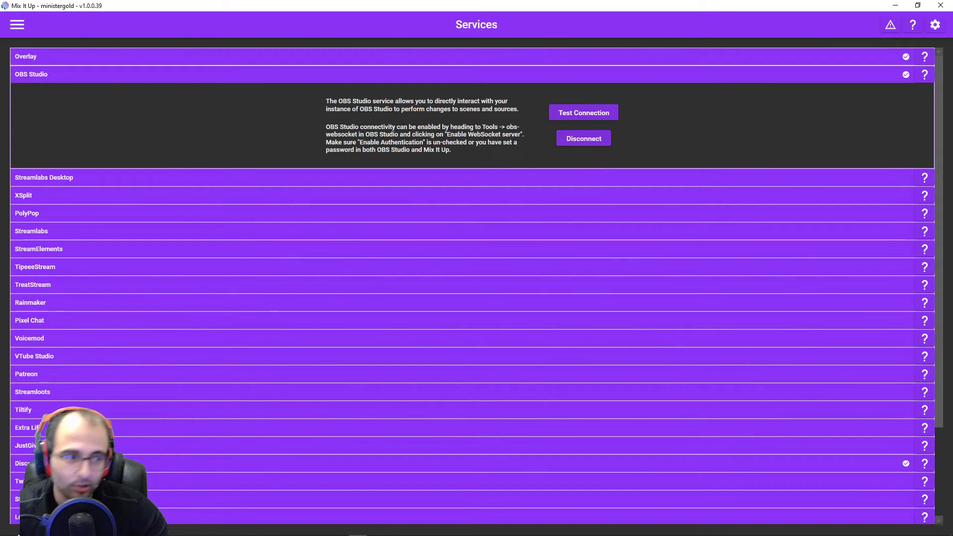
click(585, 115)
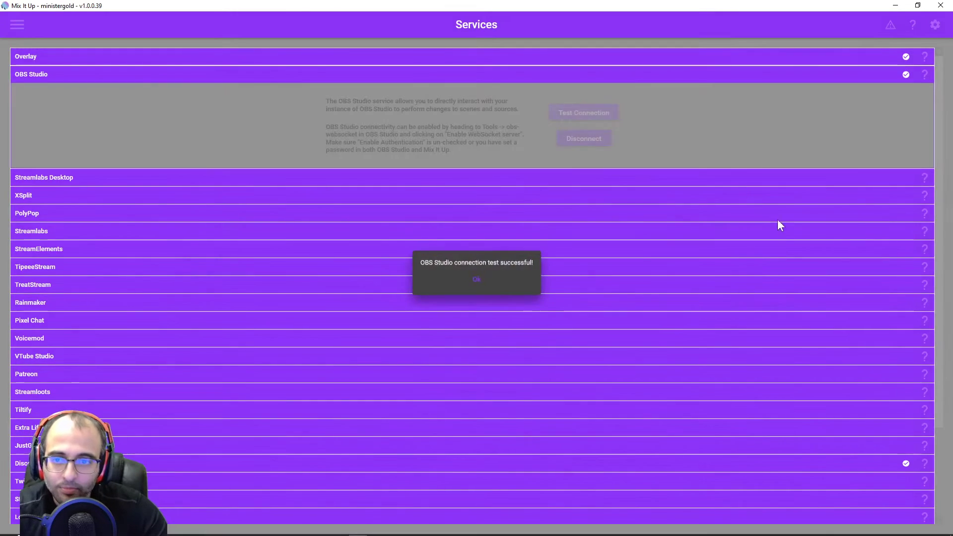
click(475, 284)
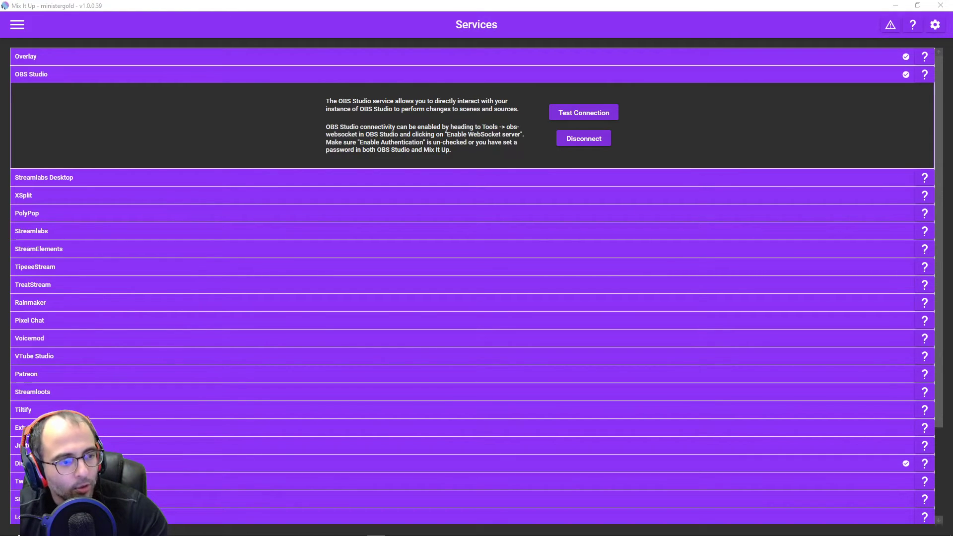
key(alt+Tab)
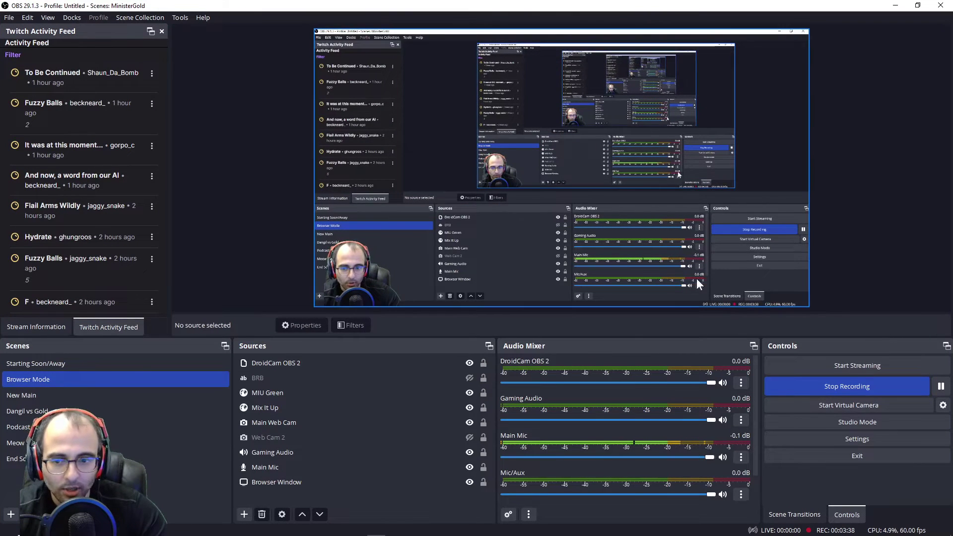
Delete the Mix It Up source from the Browser Mode scene
click(305, 441)
click(302, 404)
click(259, 422)
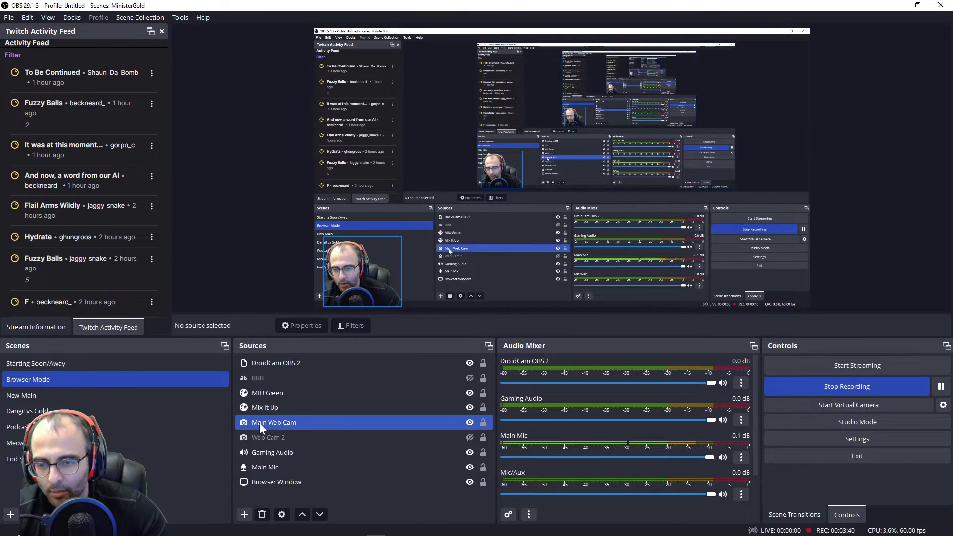
ctrl+click(318, 416)
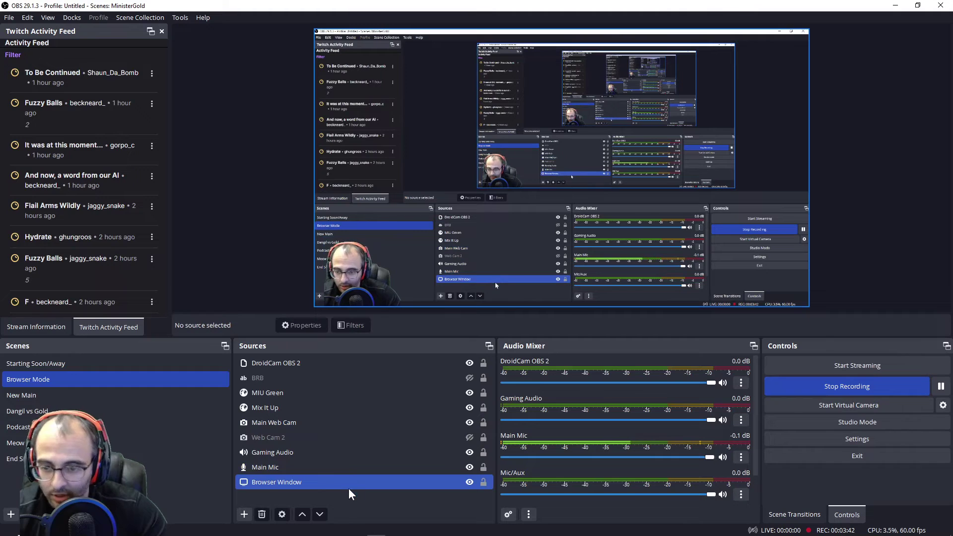
click(283, 410)
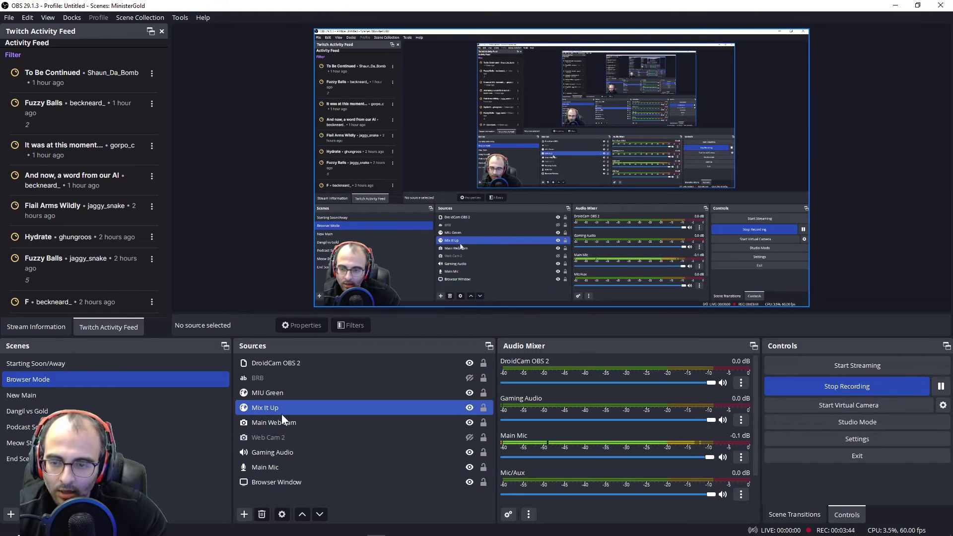
click(282, 413)
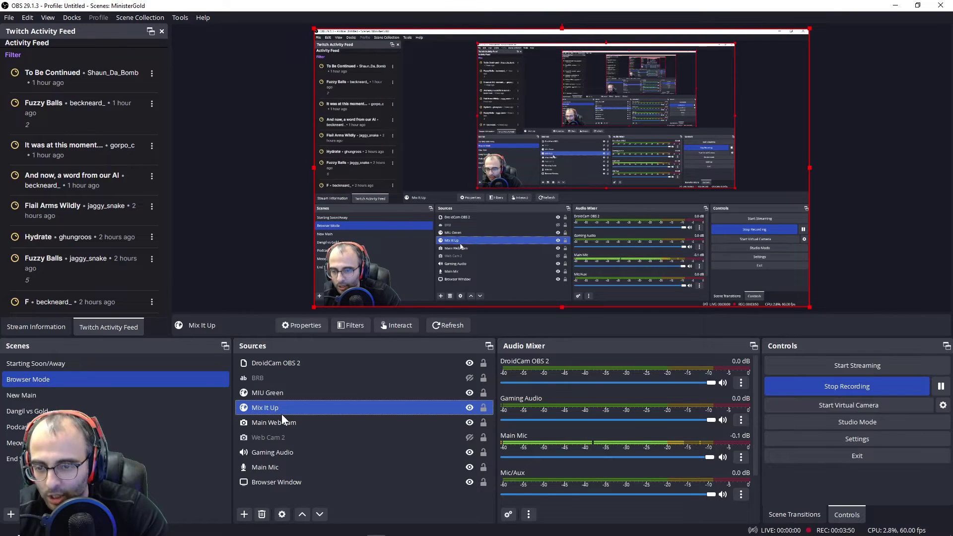
key(Delete)
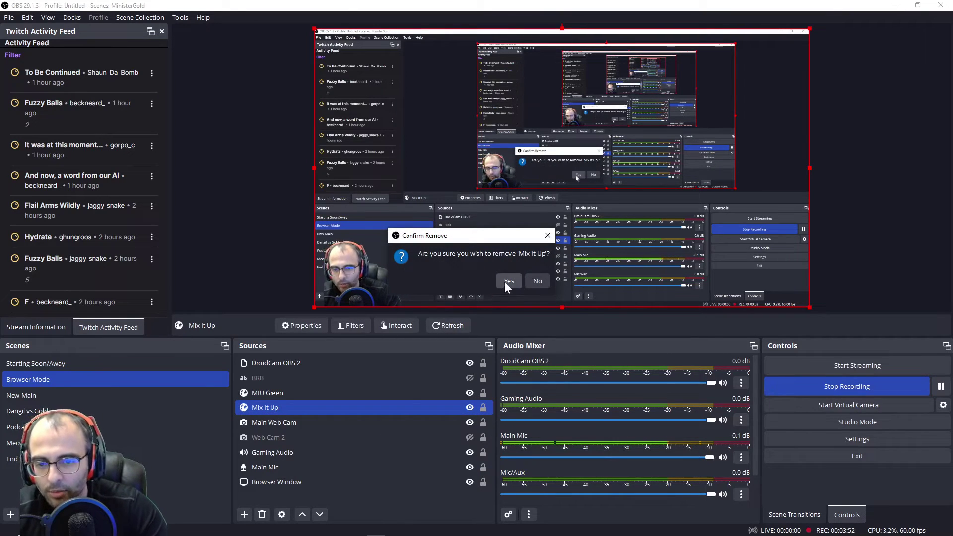
click(505, 282)
Add a new Browser source named 'test miu' to the scene
click(305, 407)
right_click(275, 405)
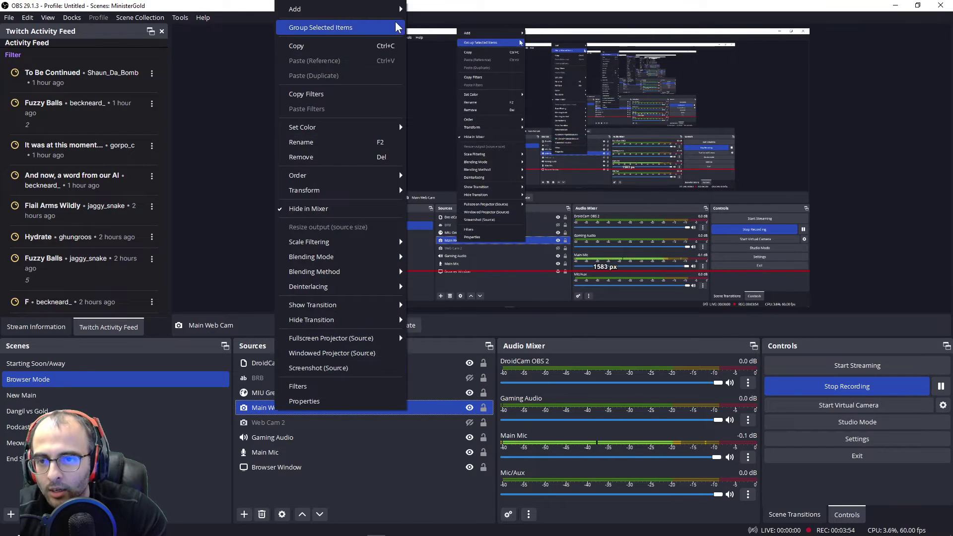
mouse_move(377, 11)
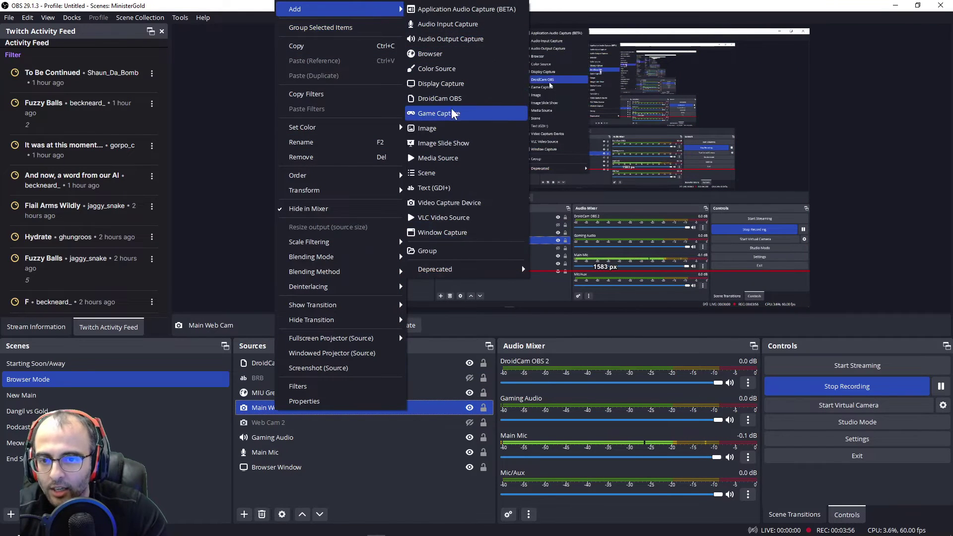
click(447, 56)
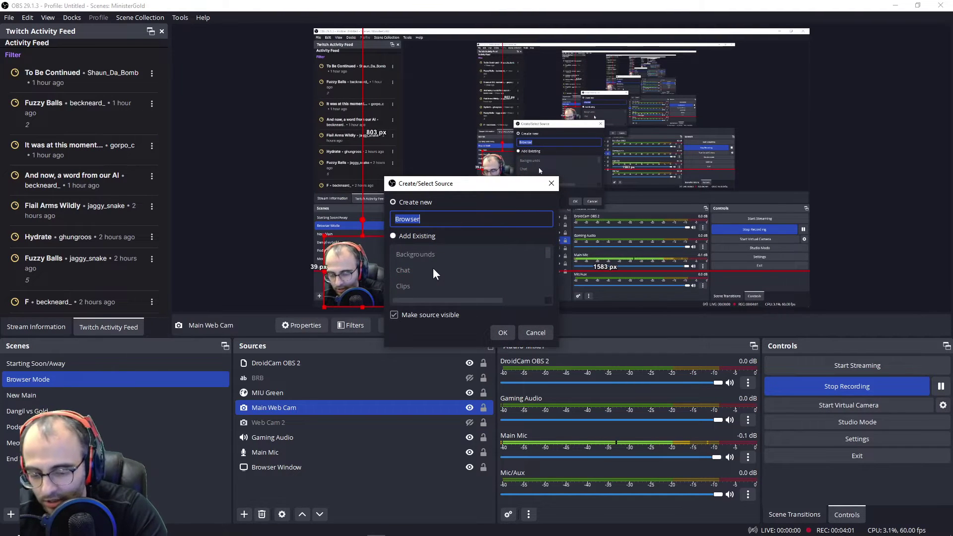
text(test miu)
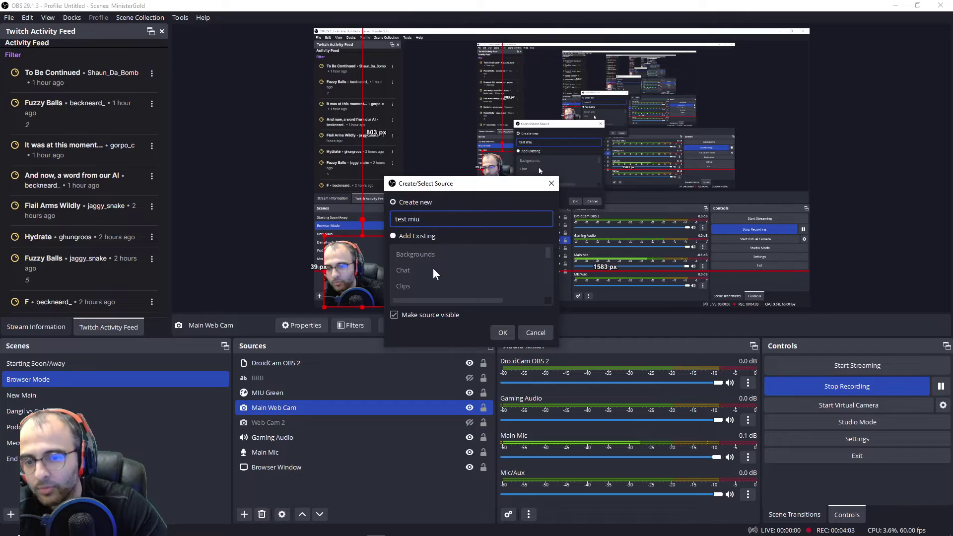
click(504, 338)
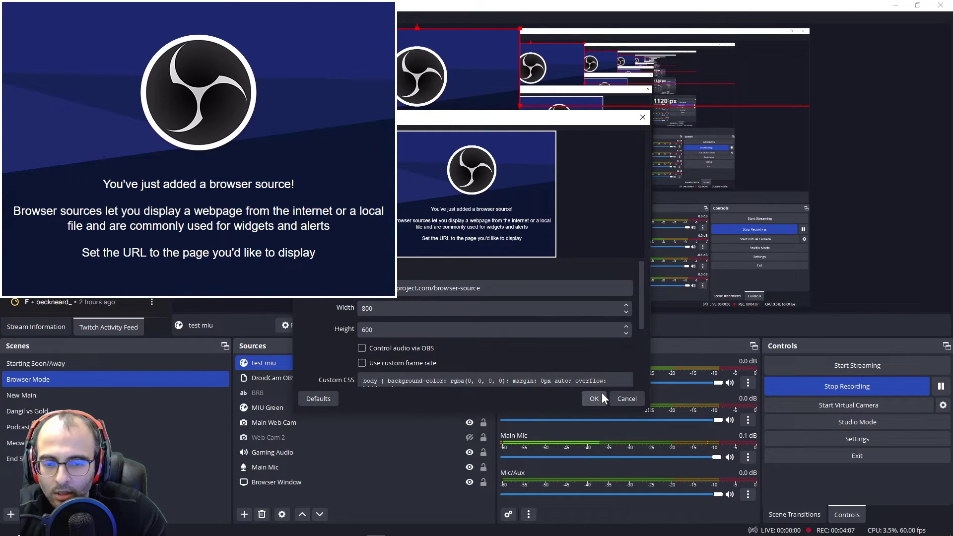
Accept test miu's default properties, fit it to screen, and return to Mix It Up
click(589, 398)
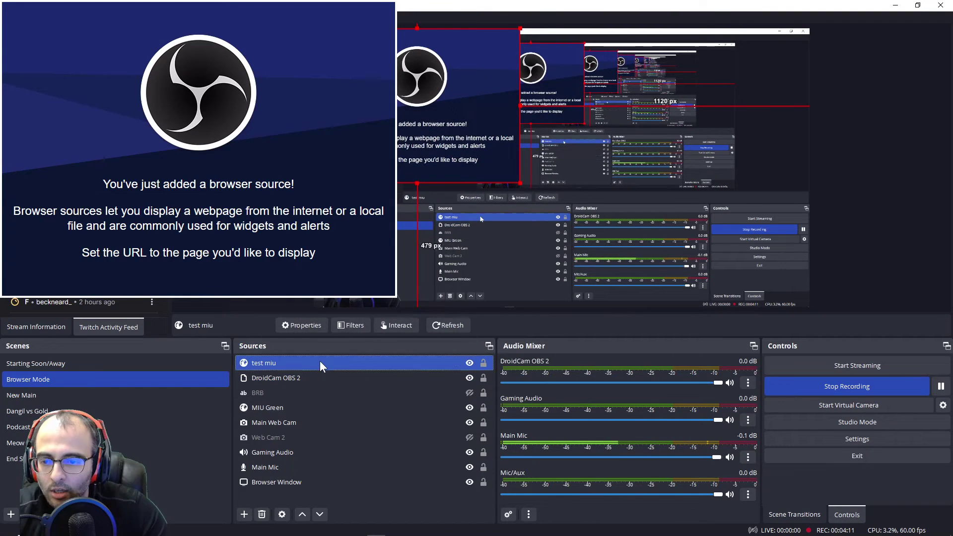
right_click(320, 361)
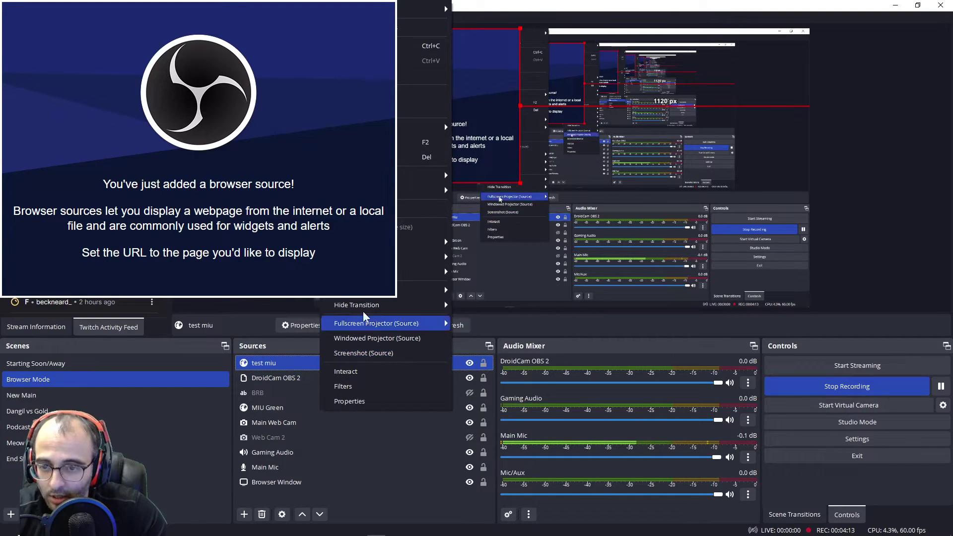
mouse_move(422, 190)
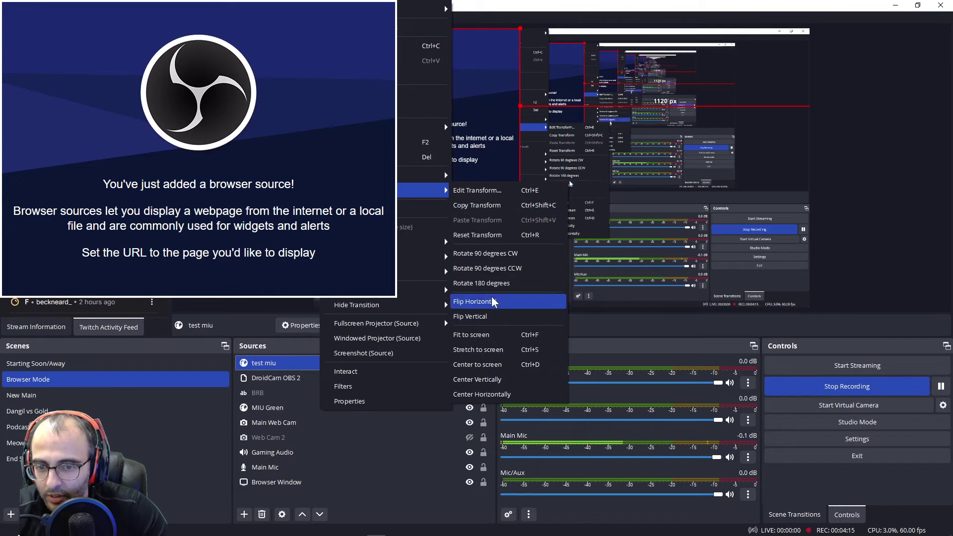
click(490, 335)
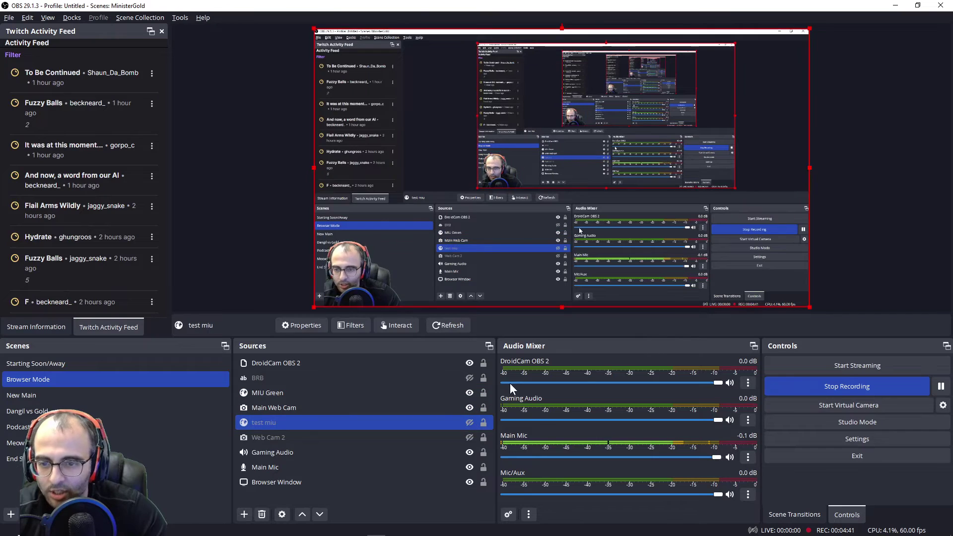
key(alt+Tab)
key(alt+Tab)
key(alt+shift+Tab)
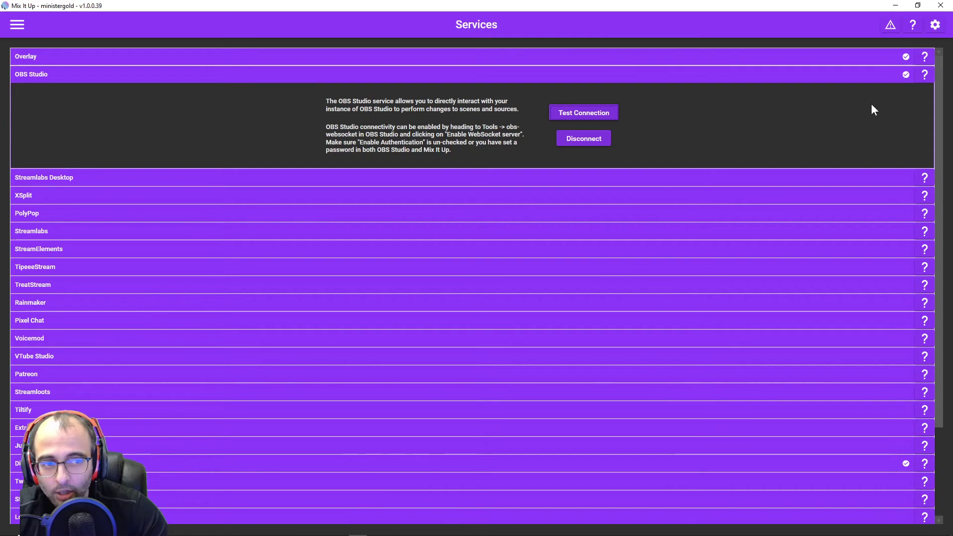
click(936, 25)
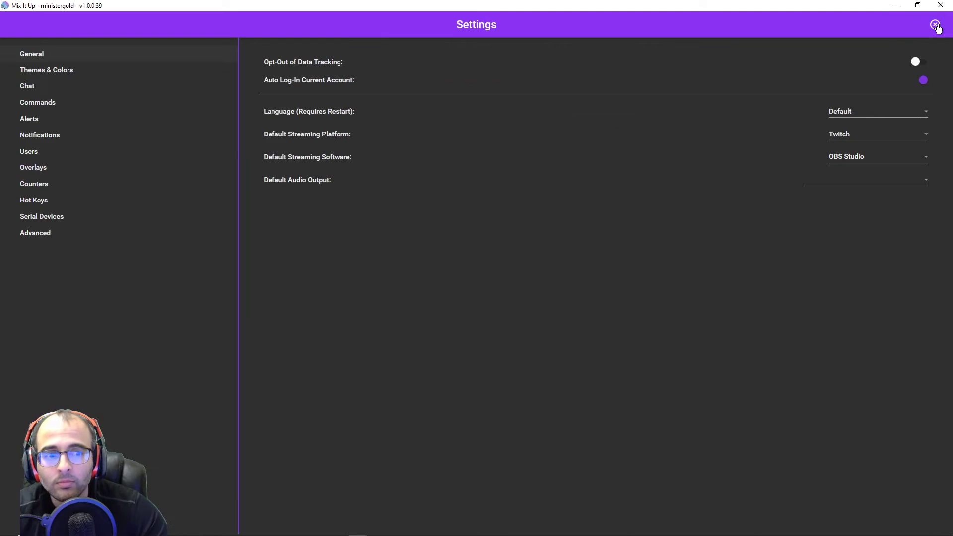
click(52, 173)
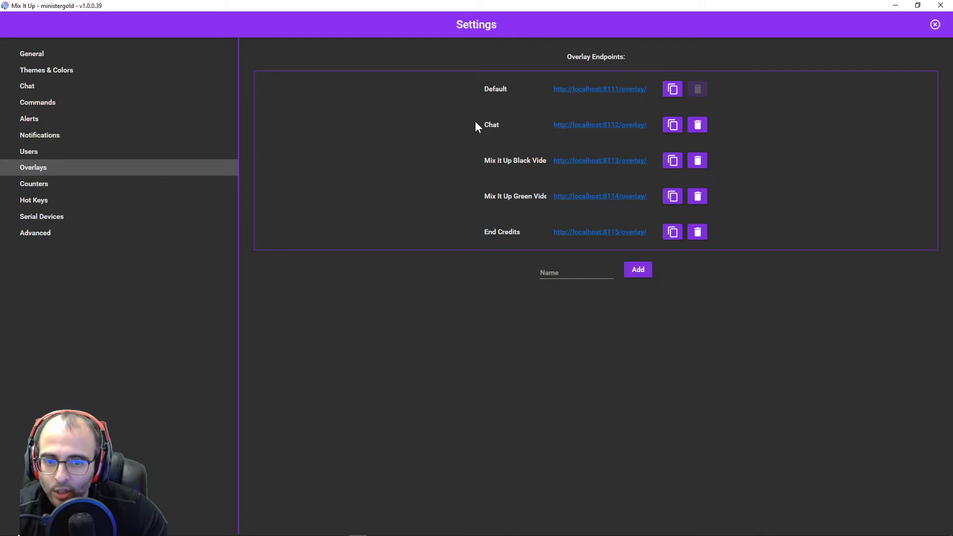
click(571, 275)
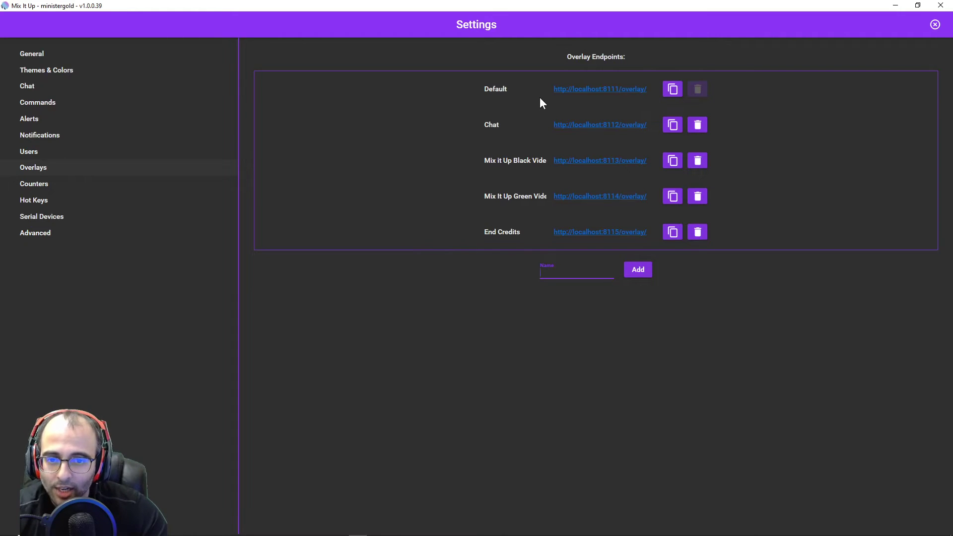
click(582, 92)
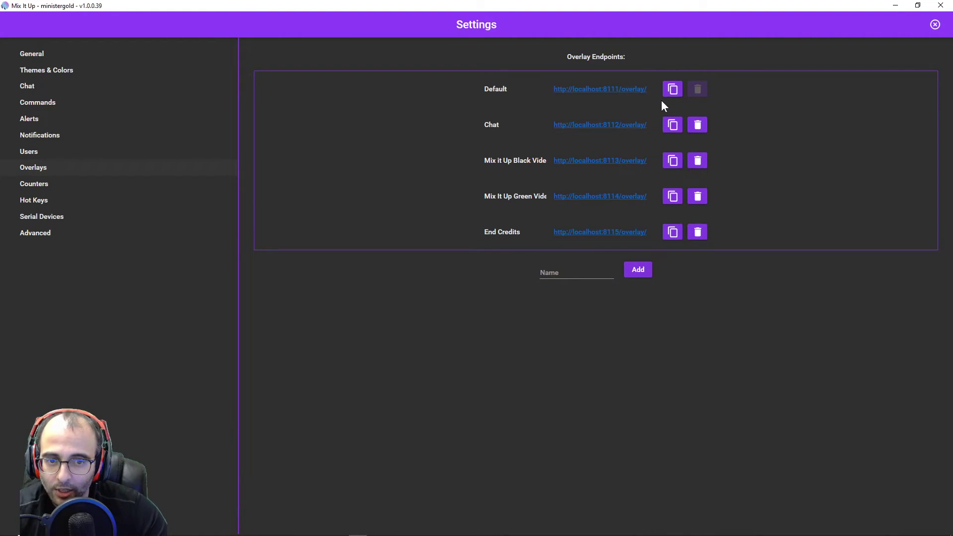
click(673, 91)
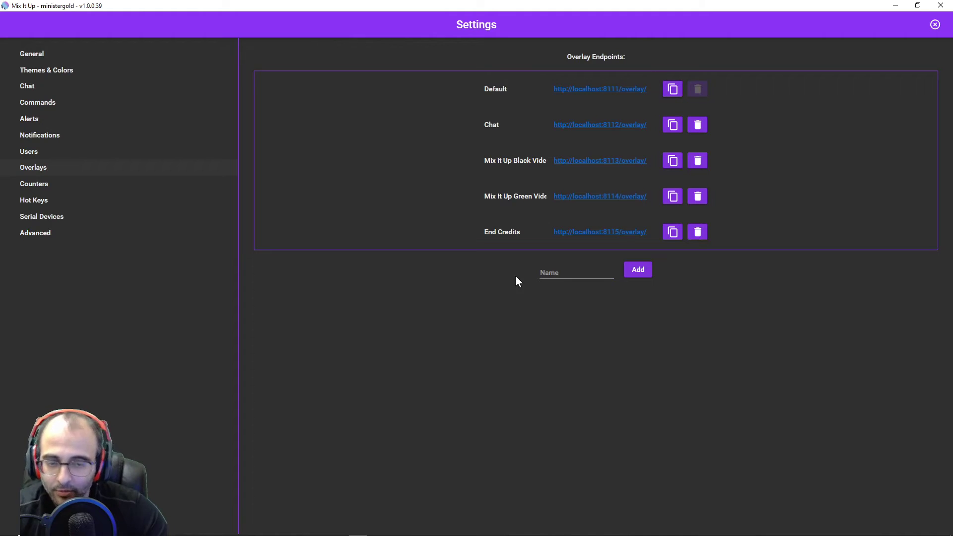
key(alt+Tab)
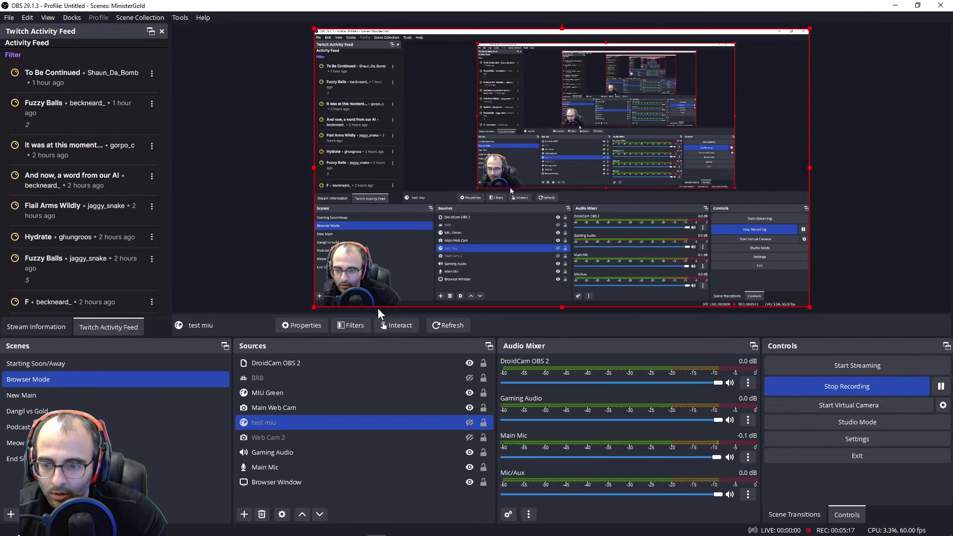
double_click(298, 422)
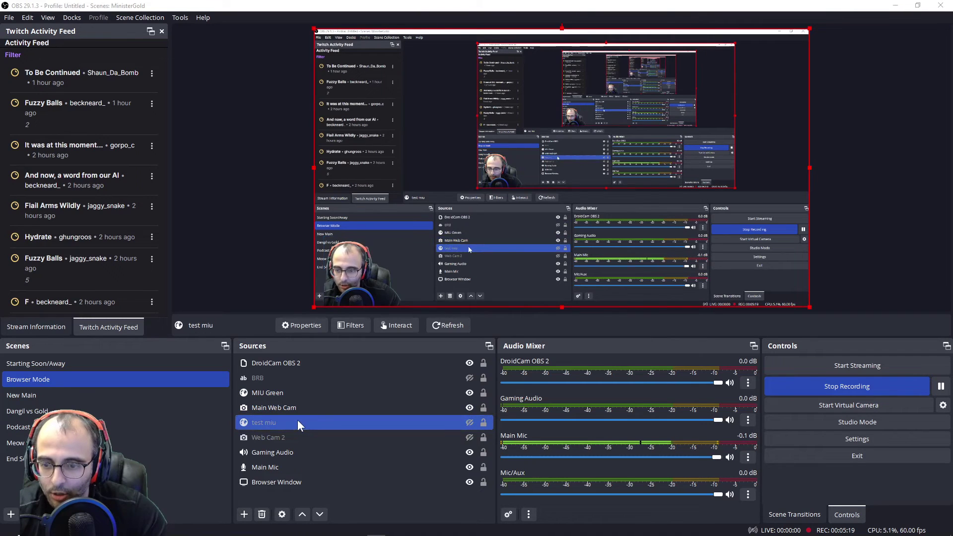
click(393, 285)
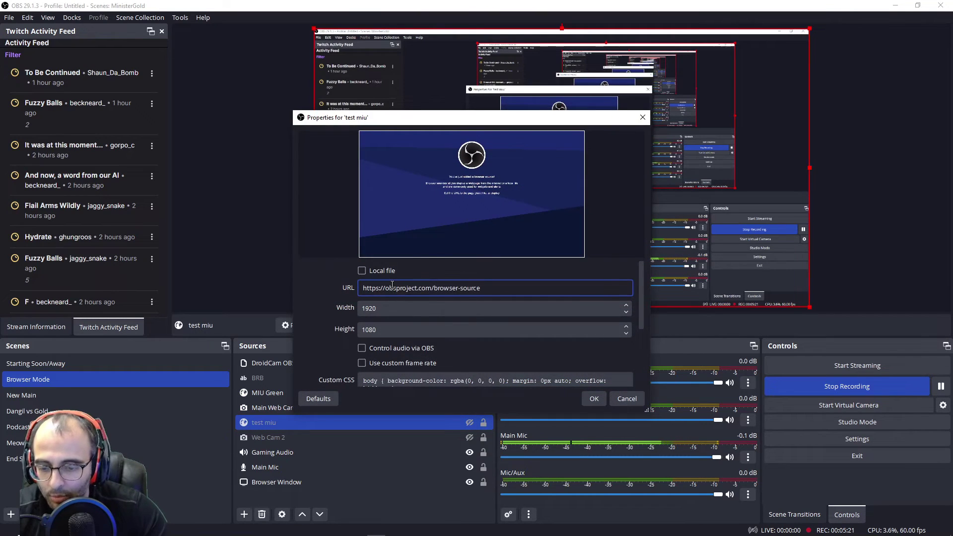
key(ctrl+a)
key(ctrl+v)
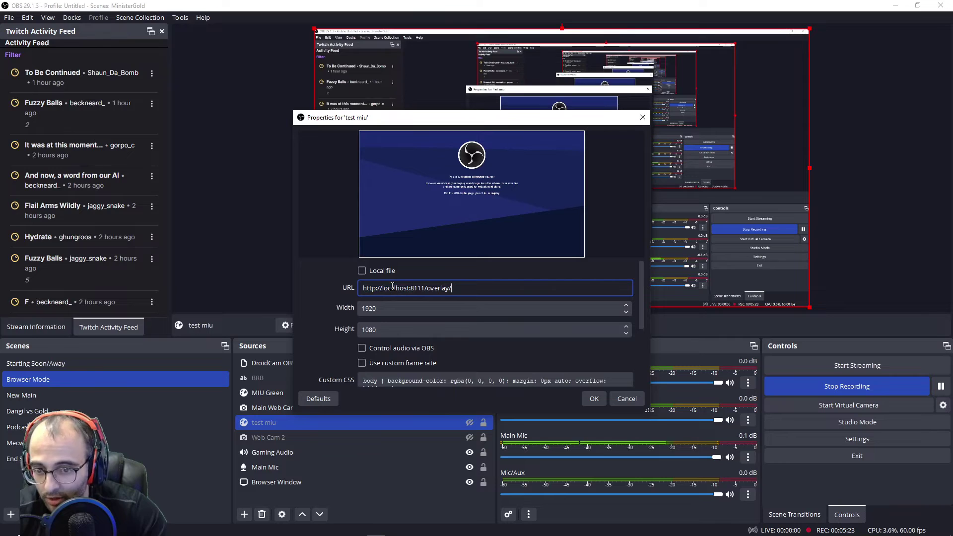
click(593, 399)
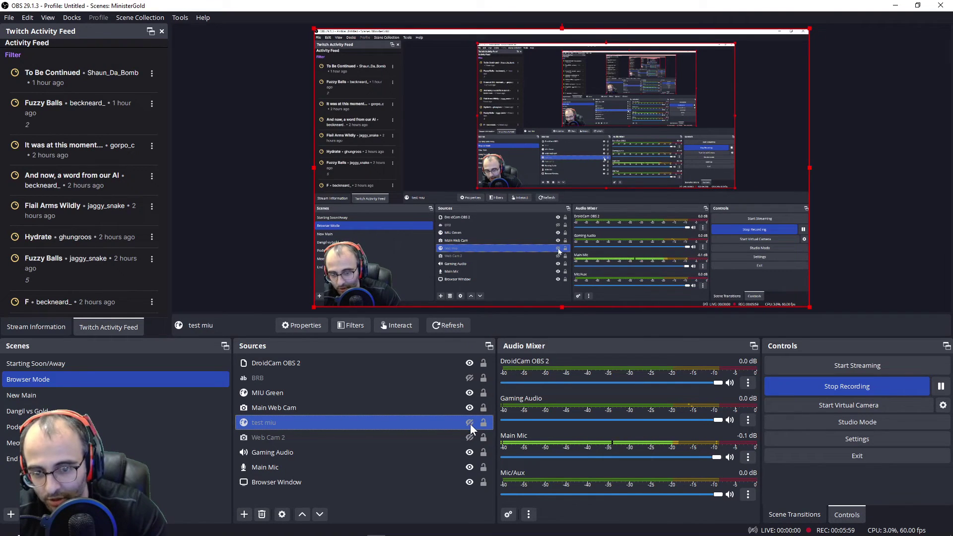
Unhide test miu, then try multi-selecting it with Web Cam 2 and Main Web Cam
click(469, 423)
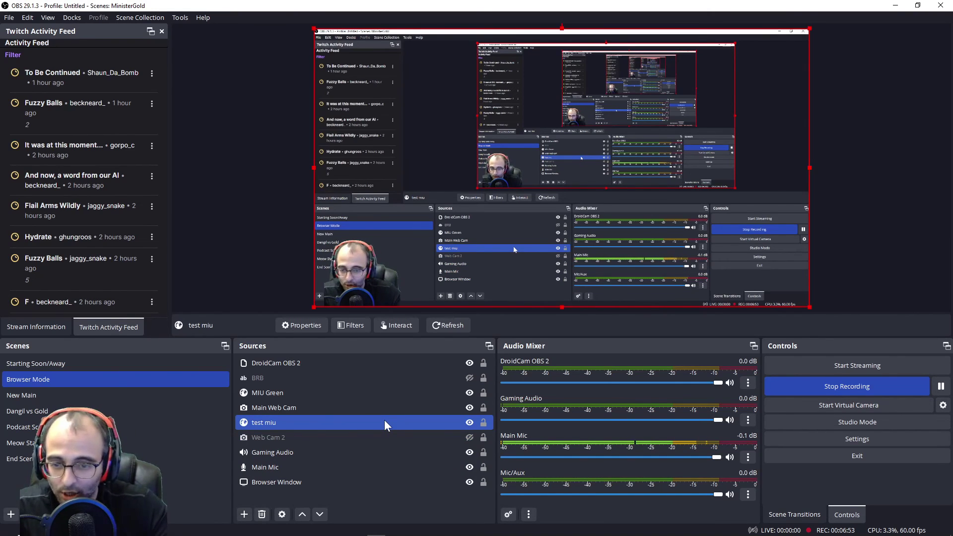
shift+click(385, 437)
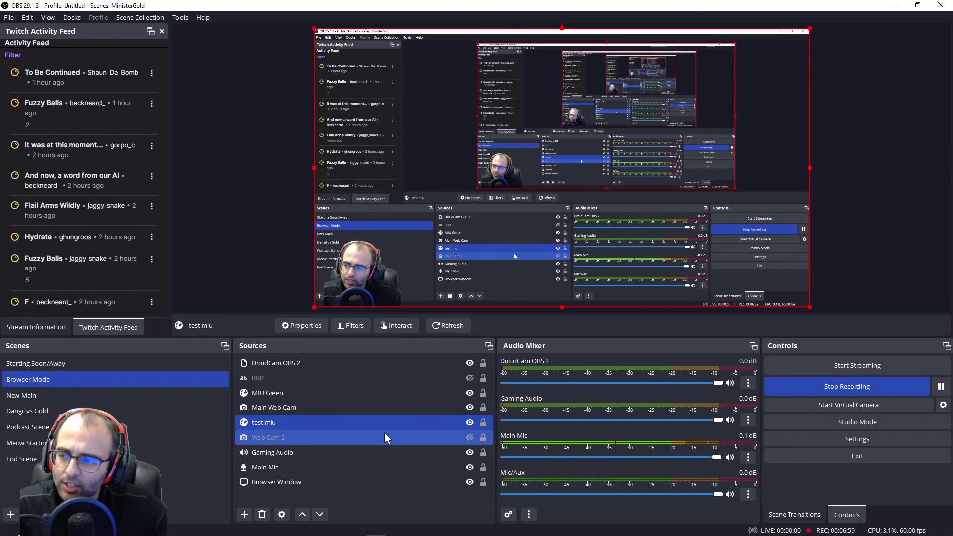
click(394, 427)
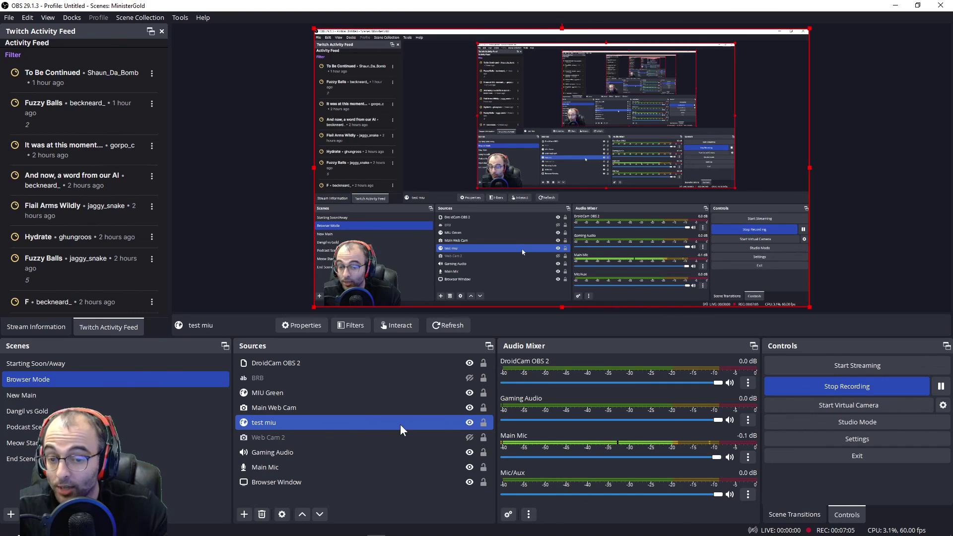
ctrl+click(281, 410)
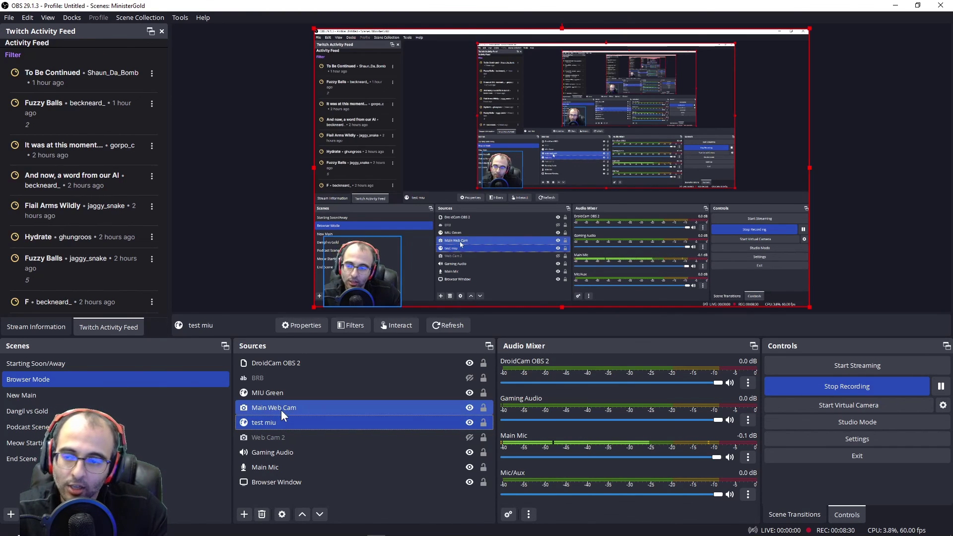